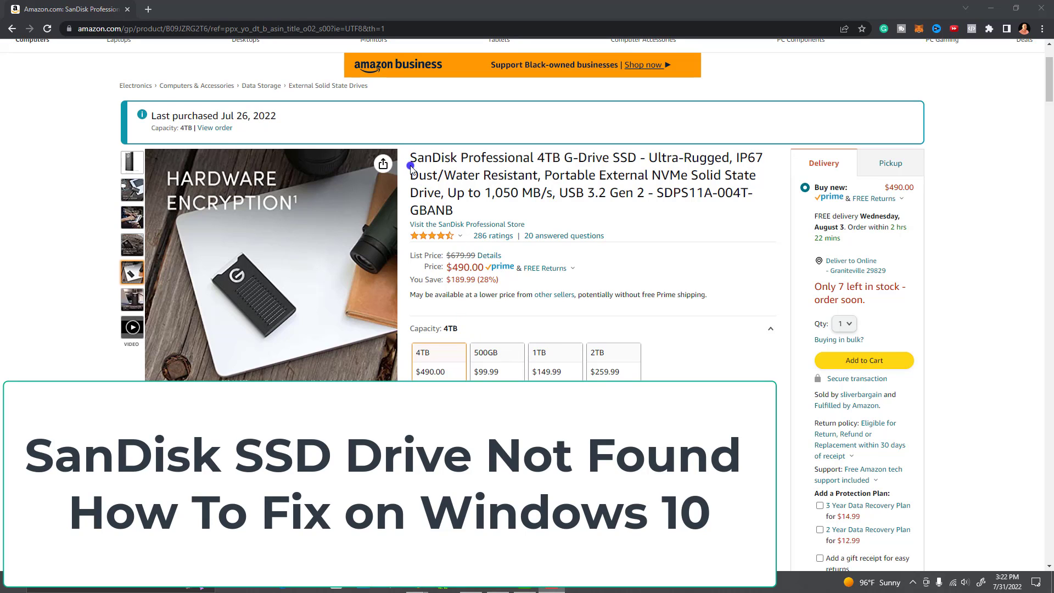
Step: Highlight the SanDisk Professional 4TB G-Drive SSD name, the USB 3.2 Gen 2 interface and the last-purchased date on the product page
left_click_drag(410, 158, 633, 158)
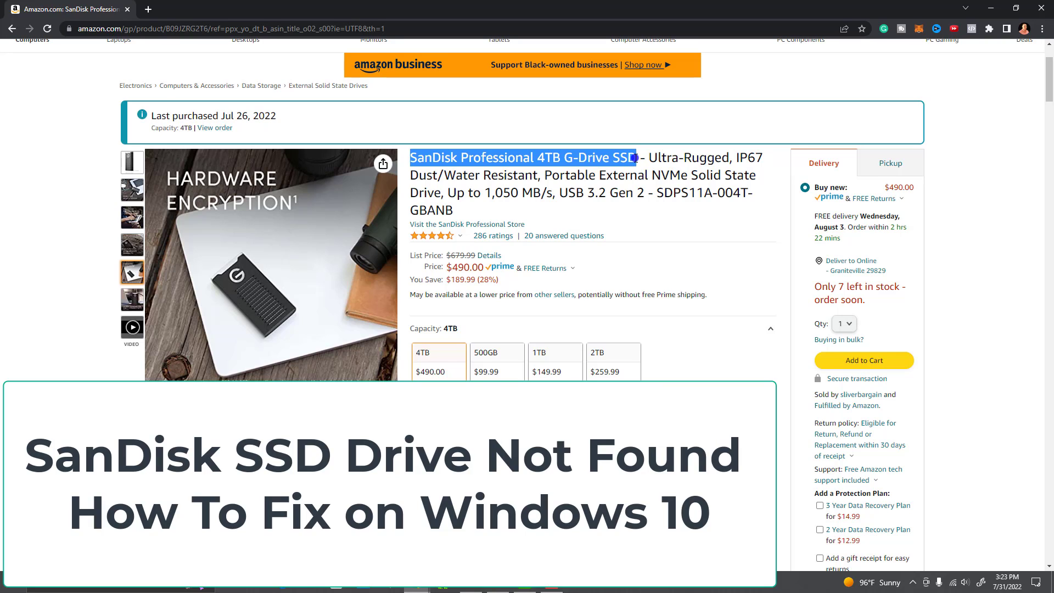
left_click(618, 179)
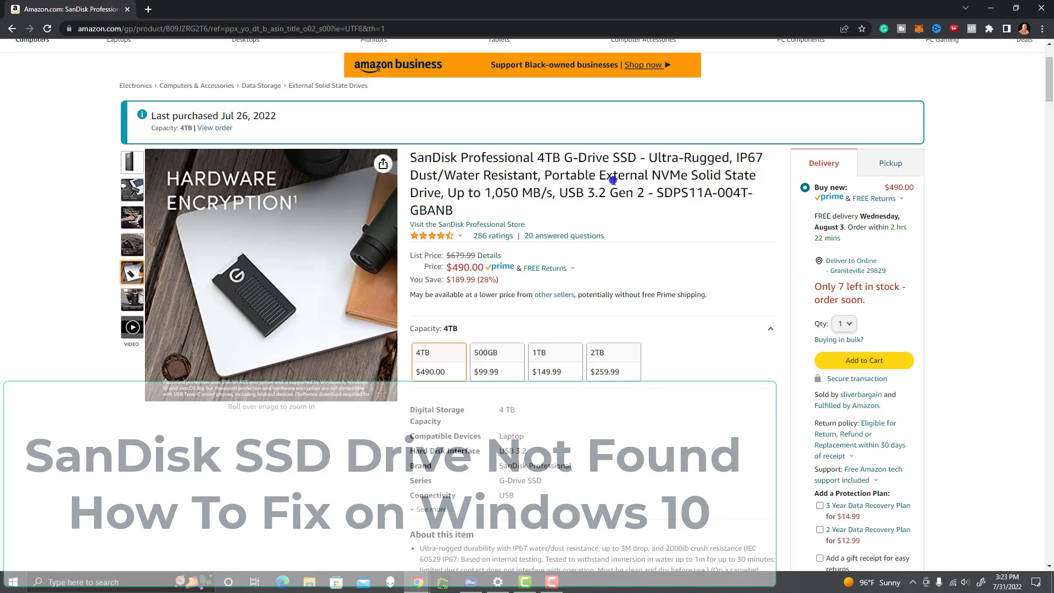
left_click_drag(560, 192, 641, 197)
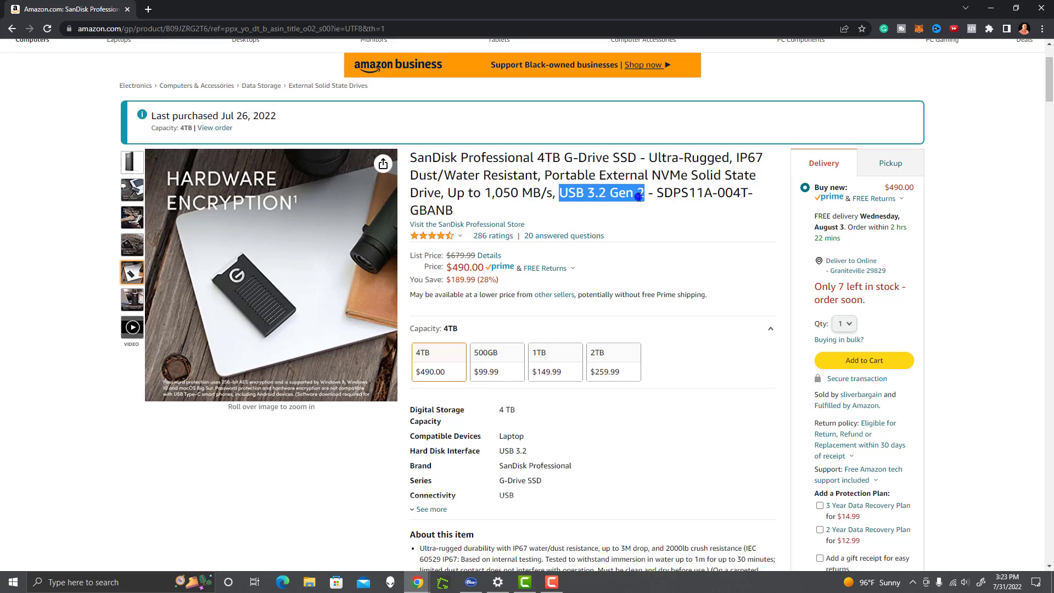
left_click(511, 174)
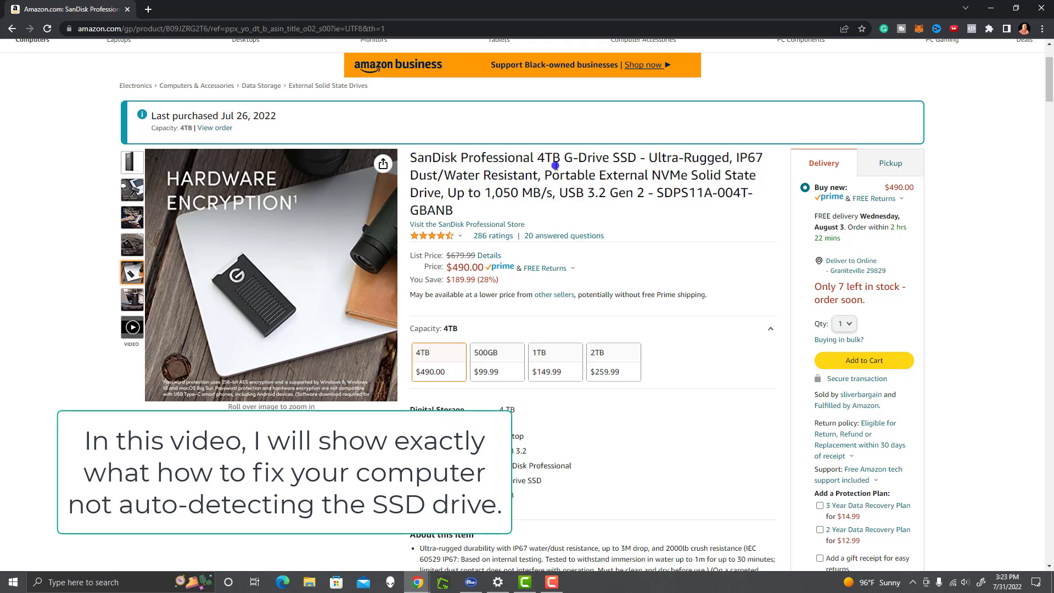
left_click_drag(640, 158, 403, 162)
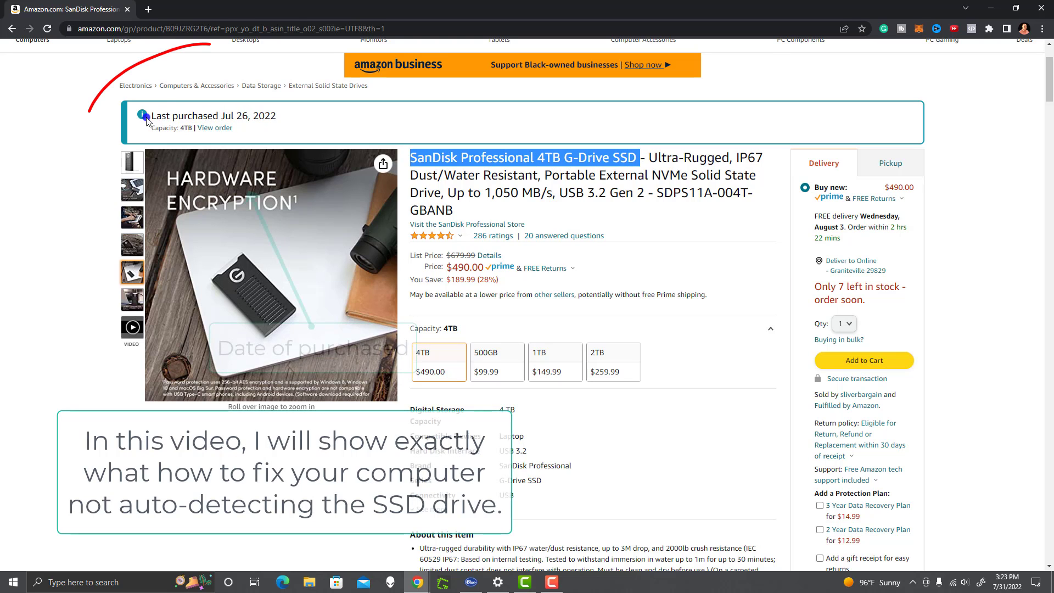
left_click_drag(152, 116, 277, 116)
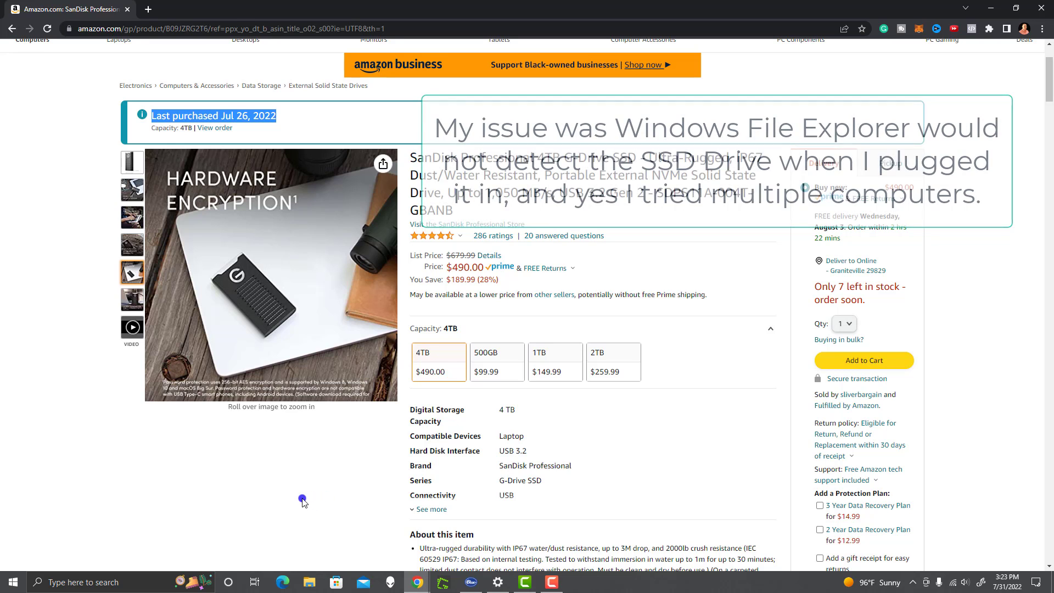
Step: Open a new File Explorer window, view the contents of the SanDisk-VMs (F:) drive, and return to the browser
right_click(307, 584)
left_click(296, 543)
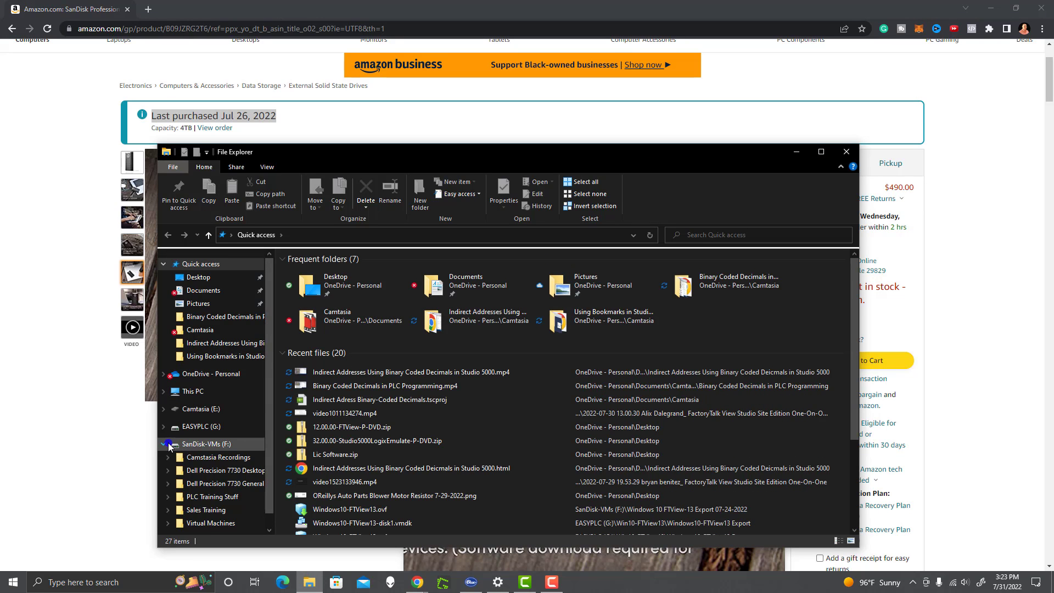
left_click(164, 444)
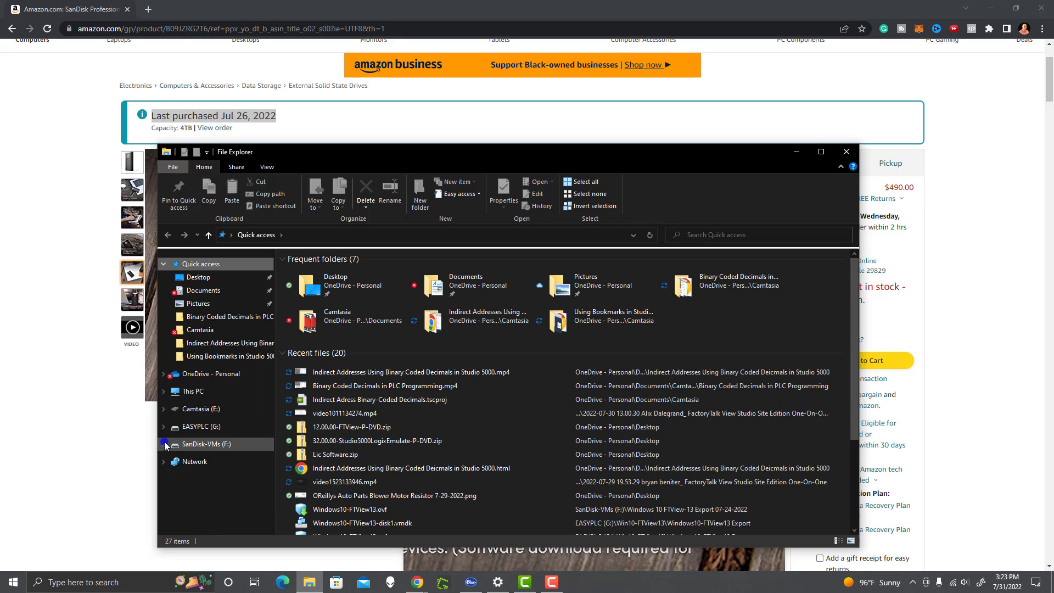
left_click(203, 445)
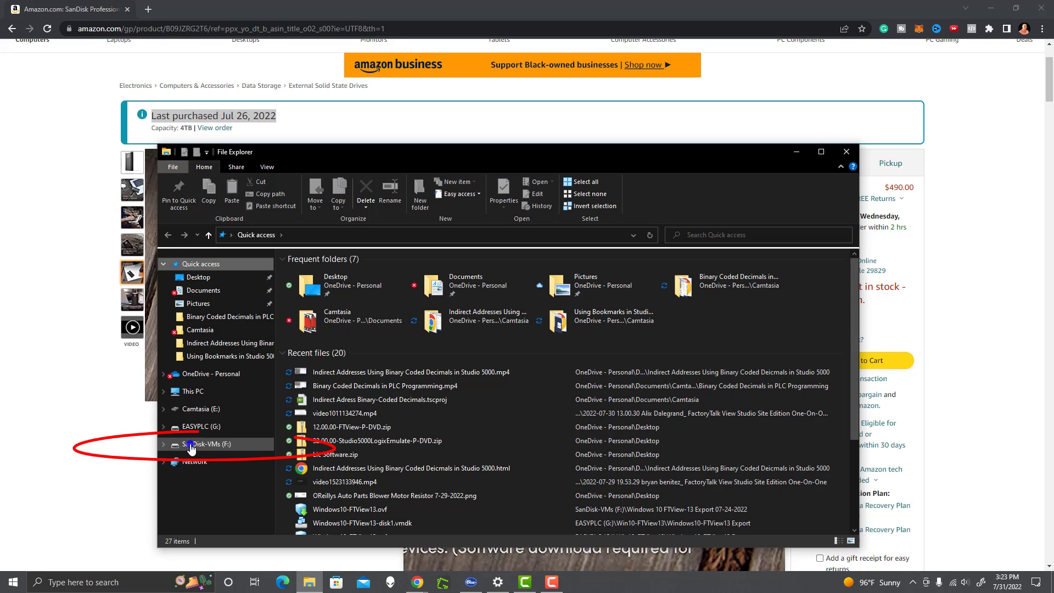
left_click(190, 444)
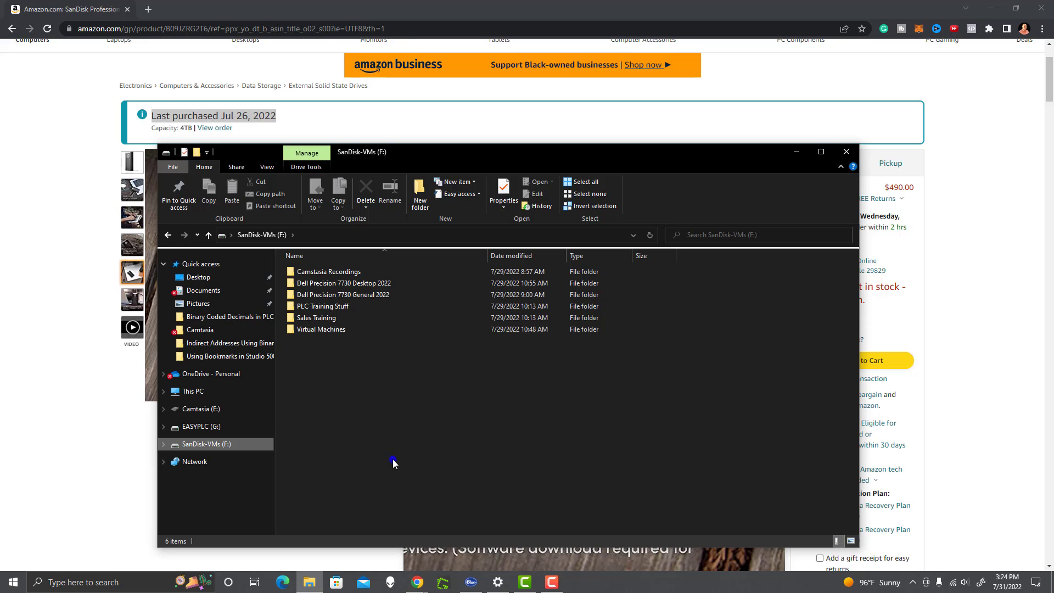
key("alt+Tab")
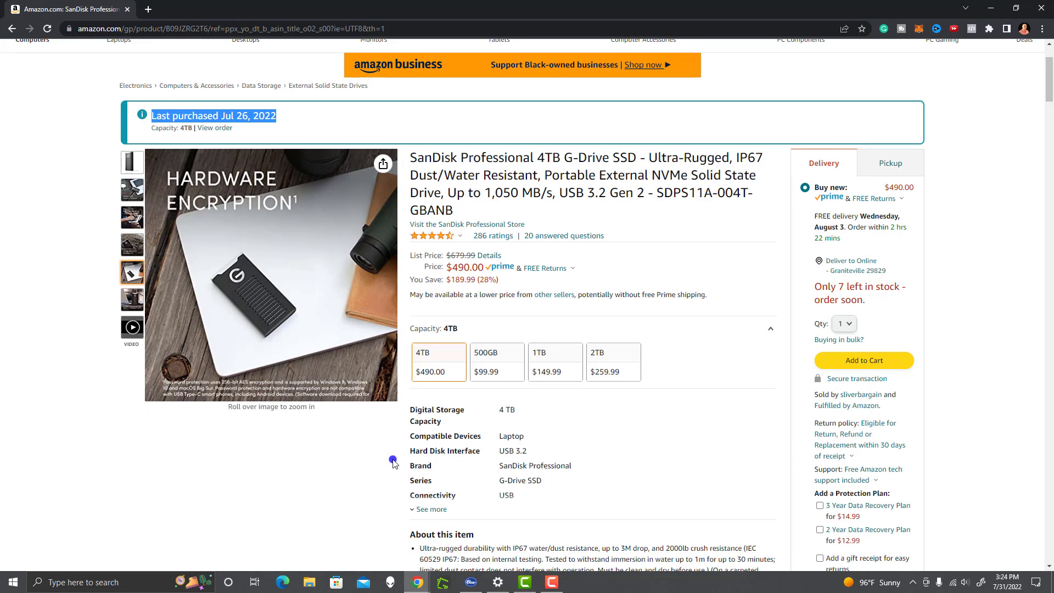
Step: Check the list of drives in another new File Explorer window, and put that window away
right_click(309, 582)
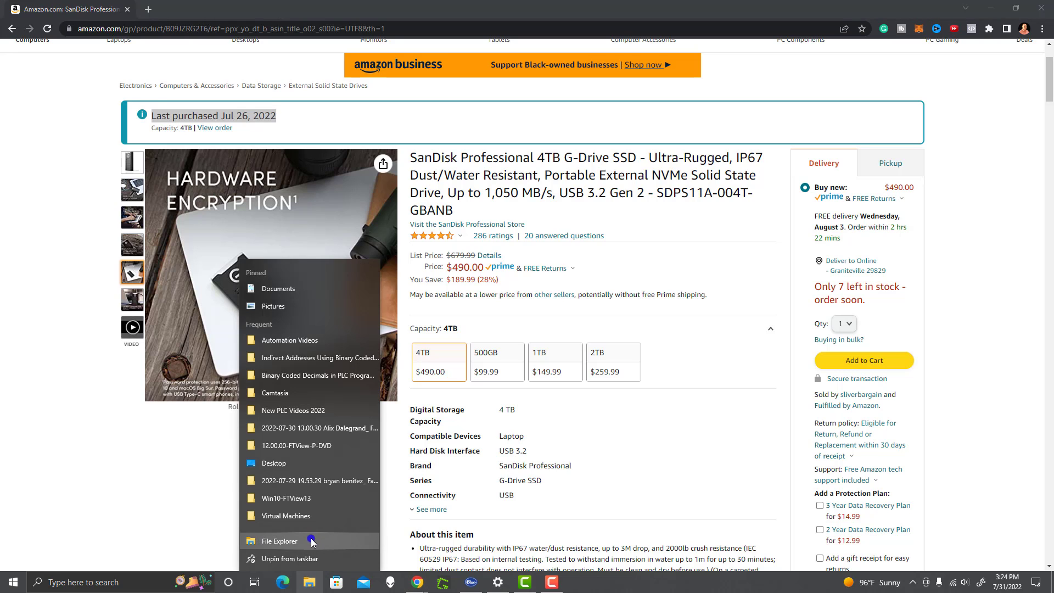
left_click(311, 542)
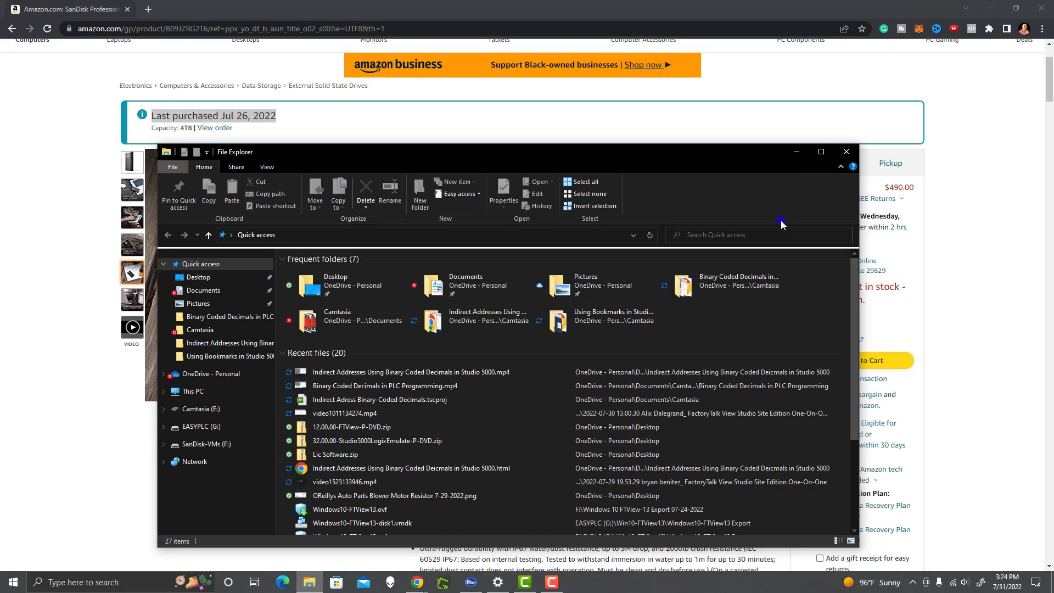
left_click(802, 156)
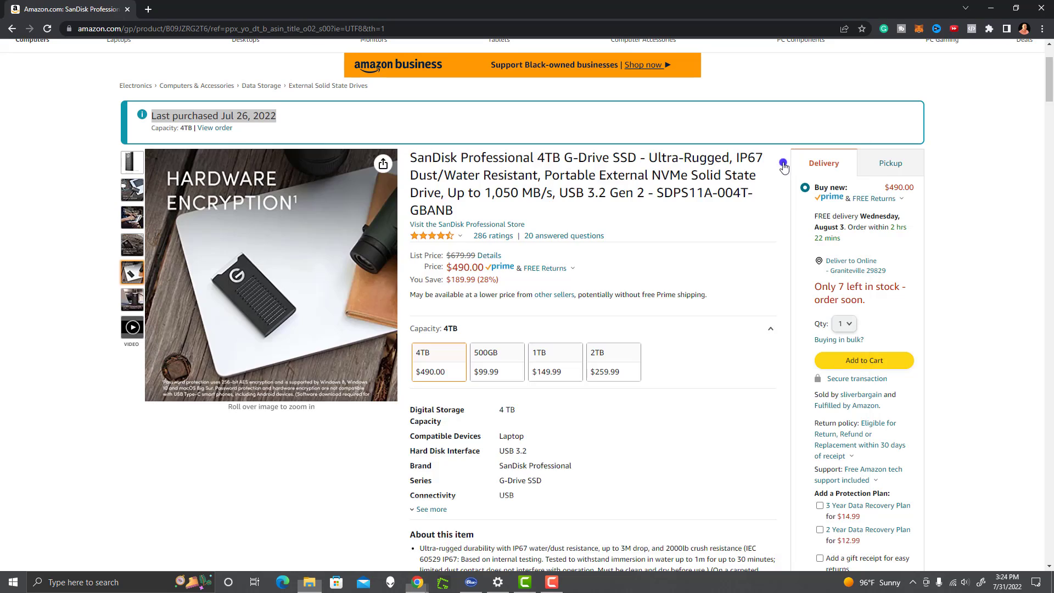
Step: Open Disk Management, enlarge its window to show all disks, and select the SanDisk-VMs (F:) partition on Disk 3
right_click(13, 583)
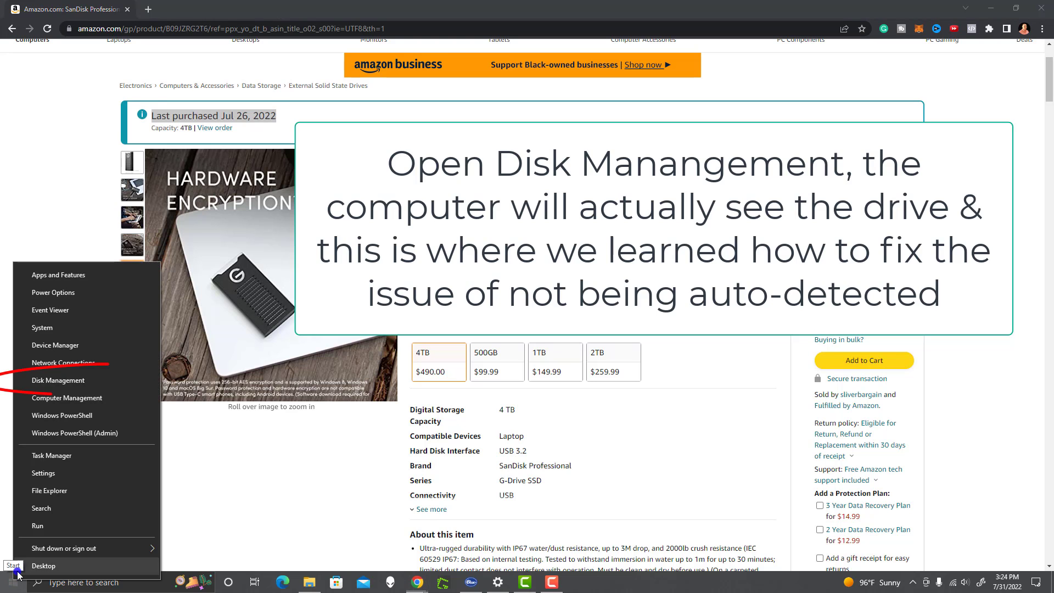
left_click(58, 381)
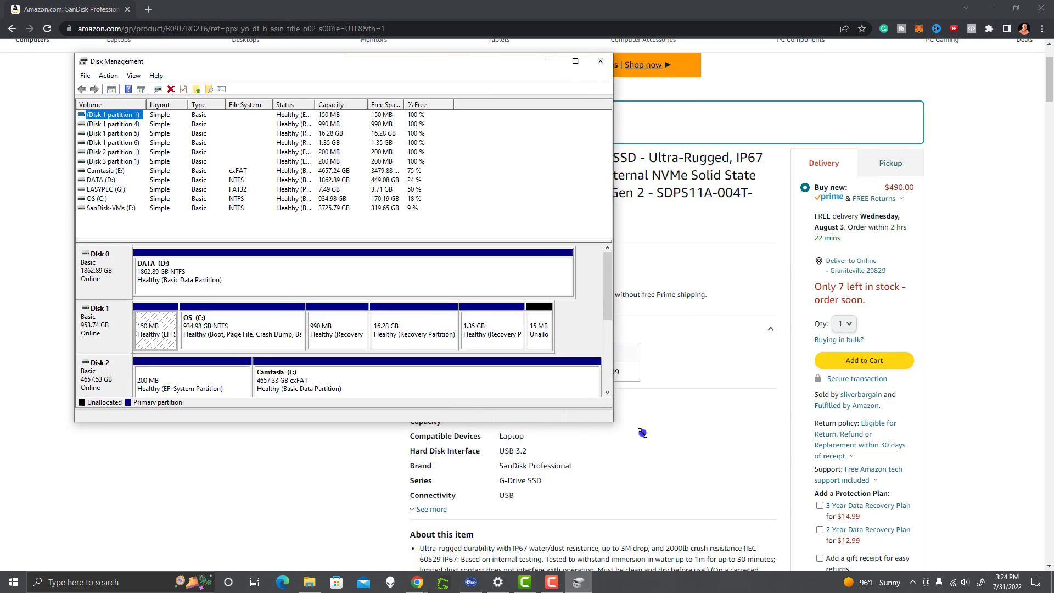
left_click_drag(642, 433, 930, 551)
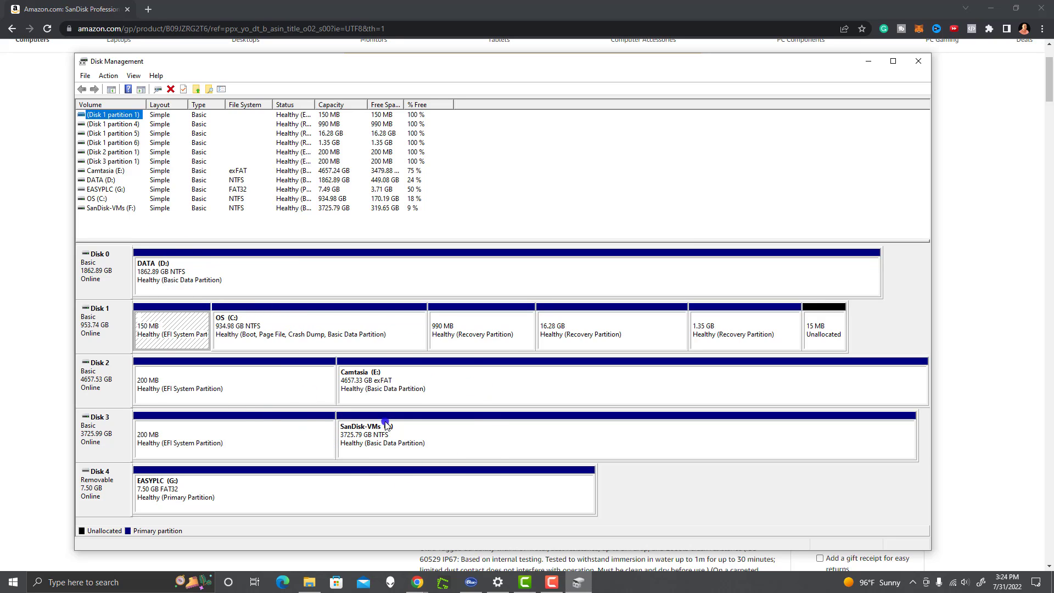
left_click(433, 436)
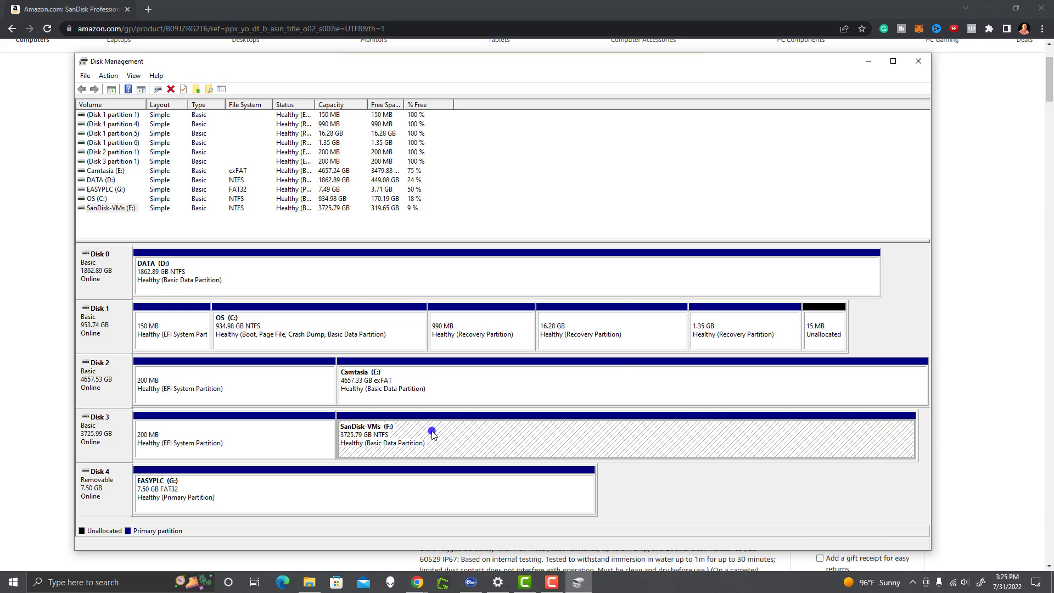
Step: Review the commands offered for the SanDisk-VMs (F:) volume, such as Change Drive Letter and Paths and Delete Volume, without applying any
right_click(484, 429)
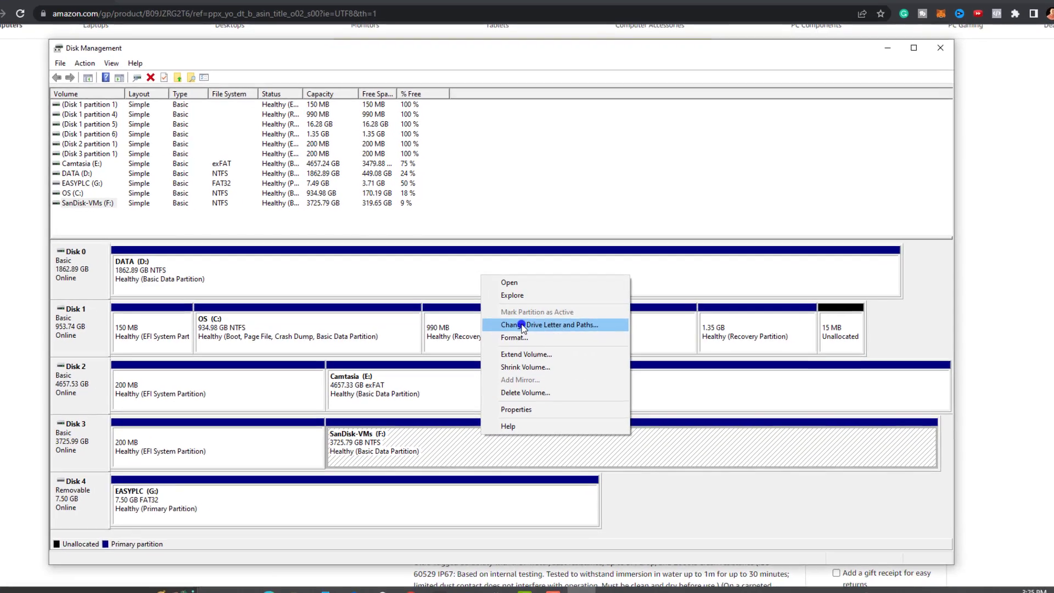
left_click(522, 324)
left_click(568, 363)
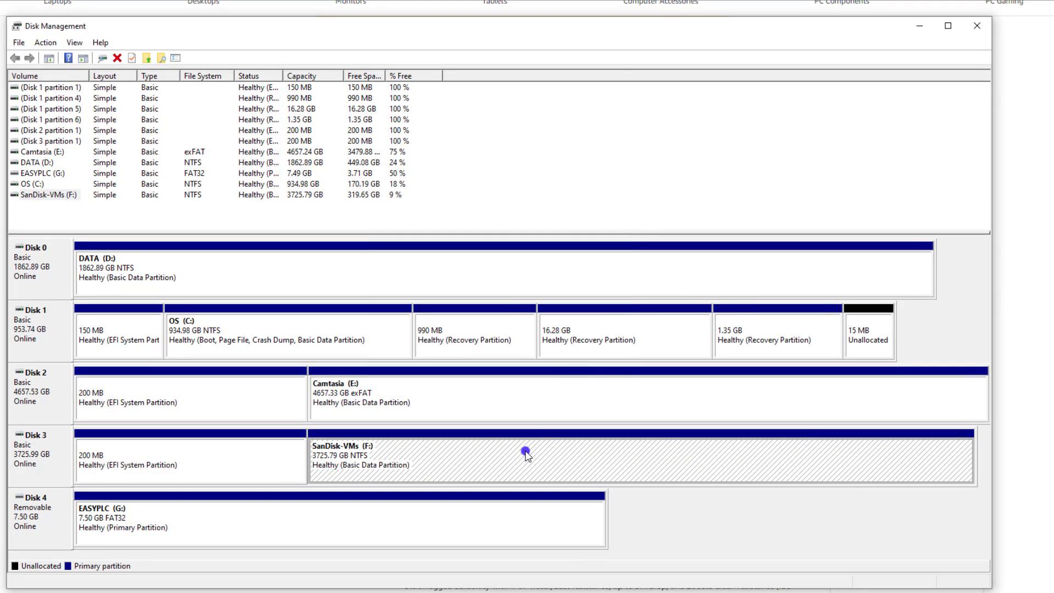
right_click(525, 453)
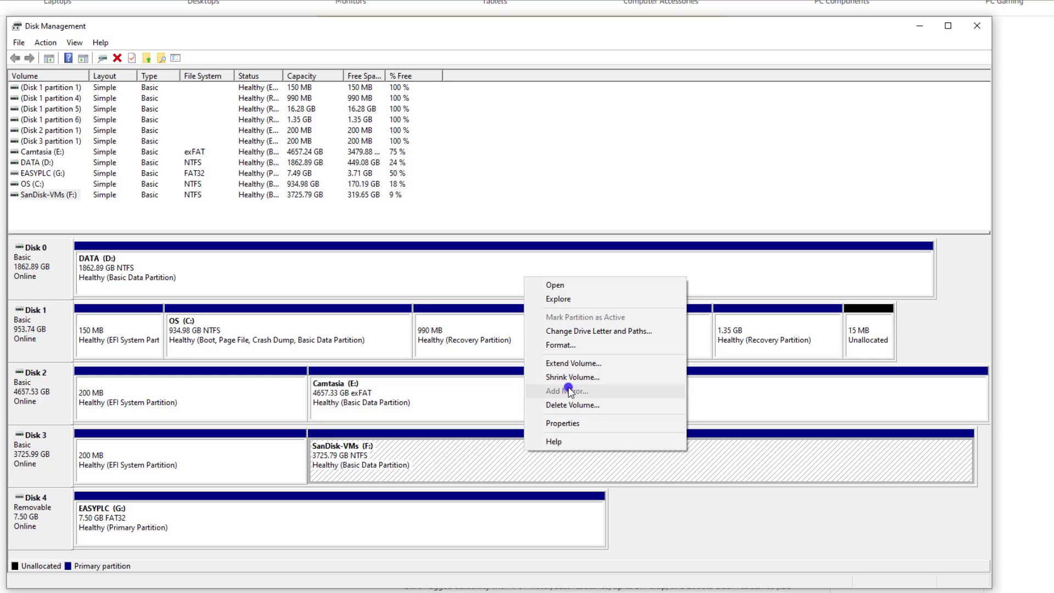
left_click(650, 486)
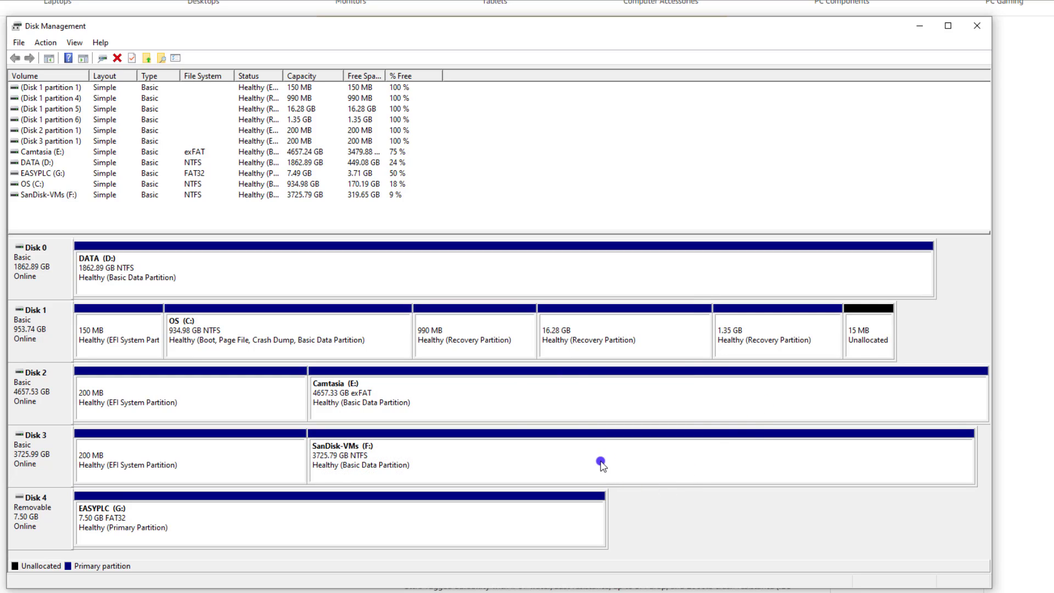
right_click(479, 463)
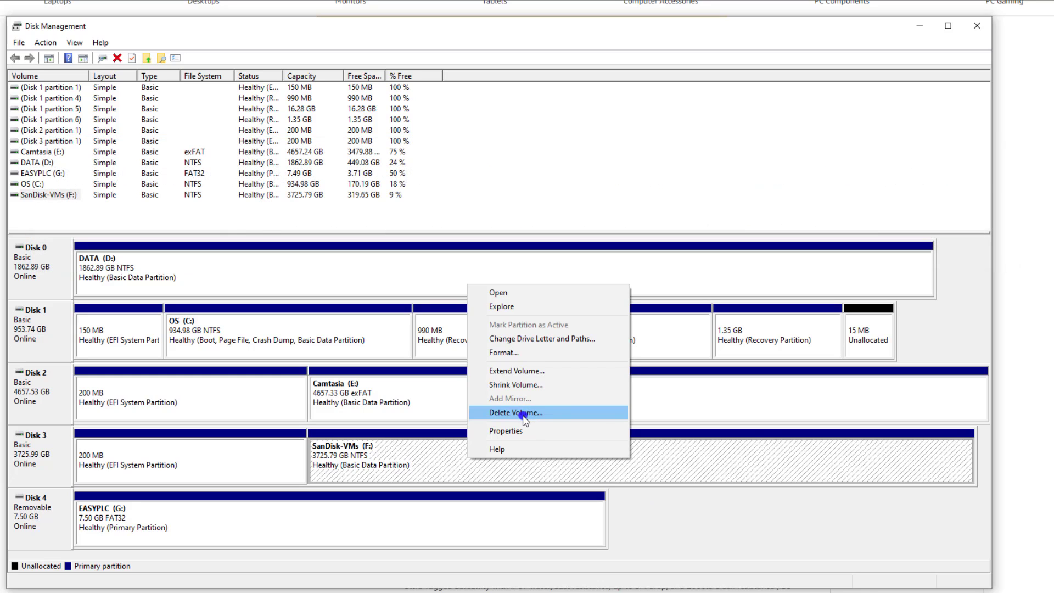
left_click(556, 414)
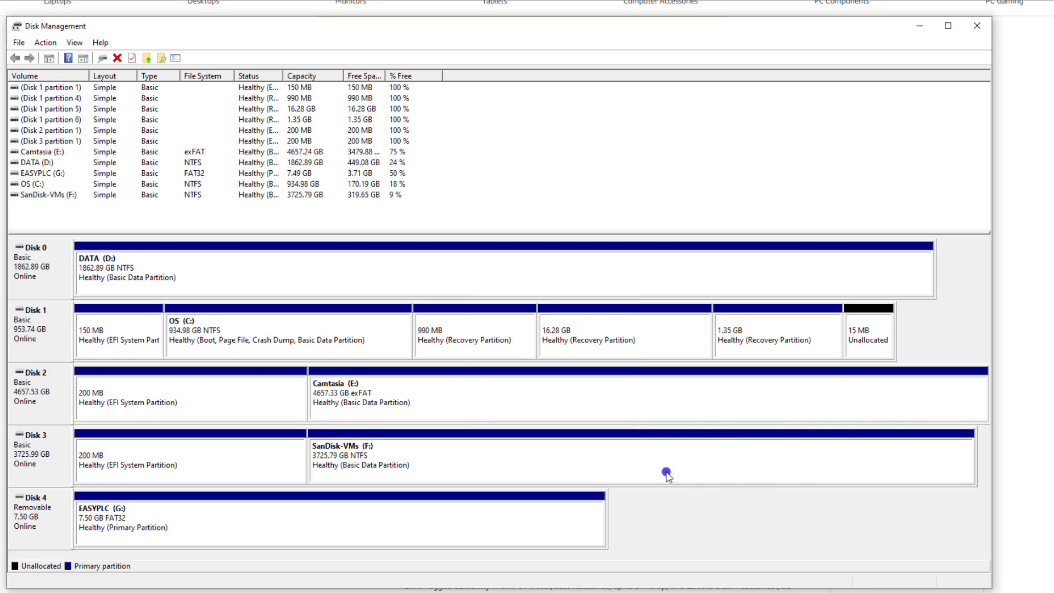
left_click(851, 329)
left_click(875, 331)
right_click(497, 456)
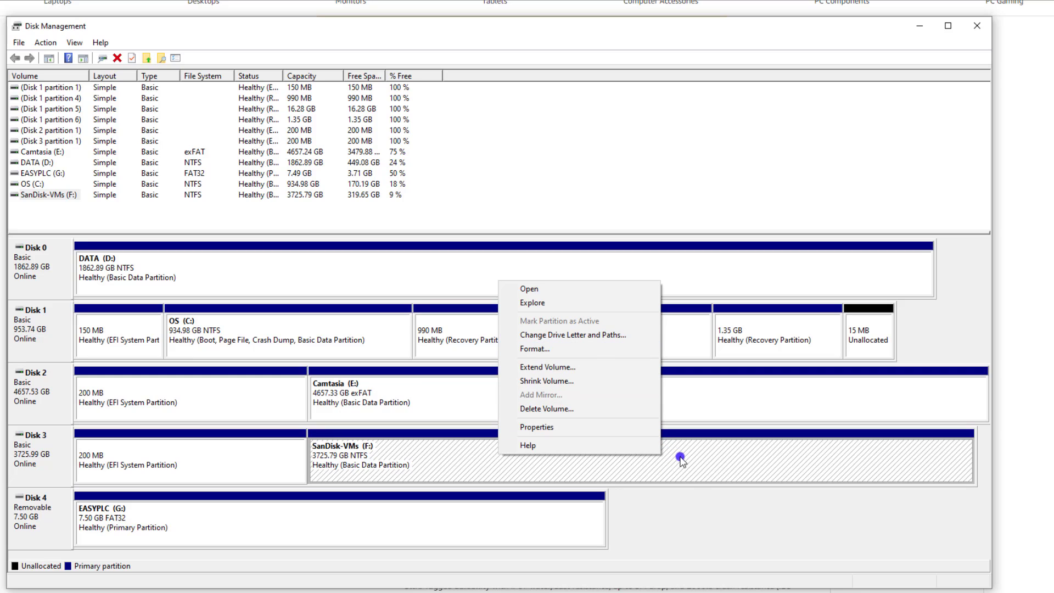
left_click(784, 509)
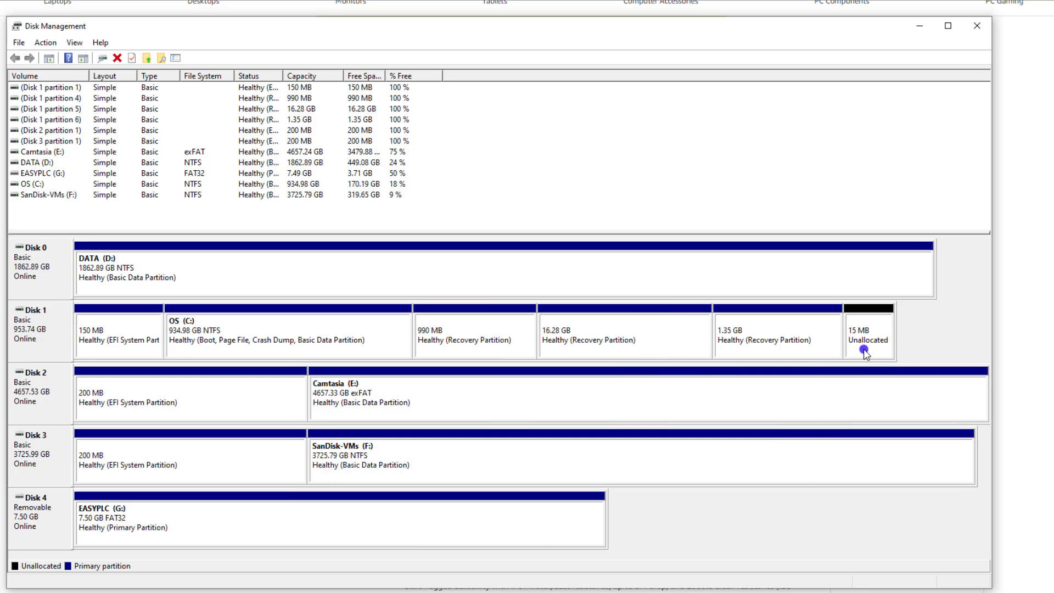
Step: Start the New Simple Volume Wizard on Disk 1's unallocated space and accept a volume size of 14 MB
left_click(864, 351)
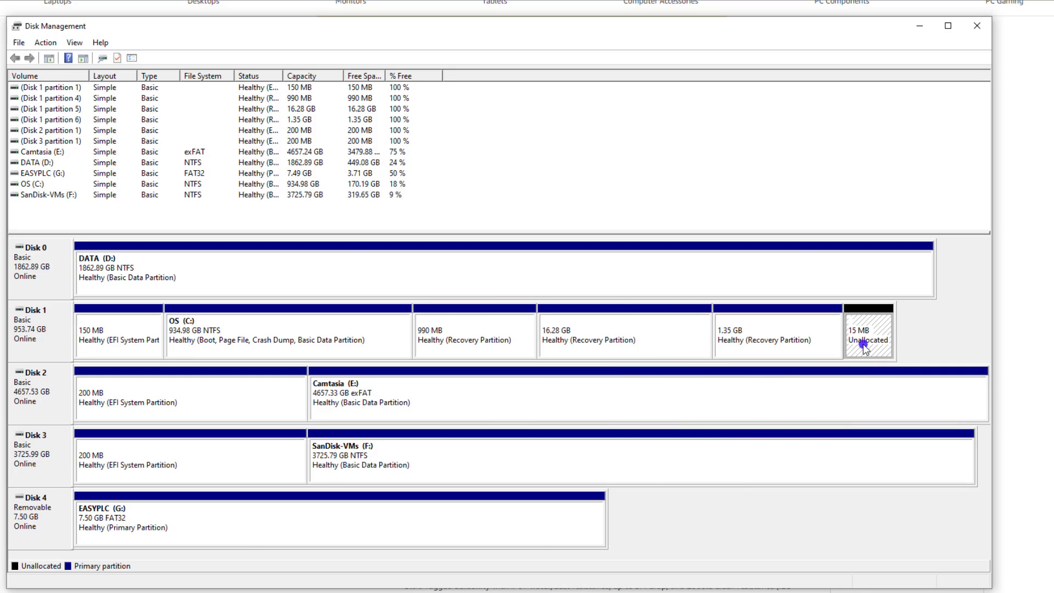
left_click(870, 347)
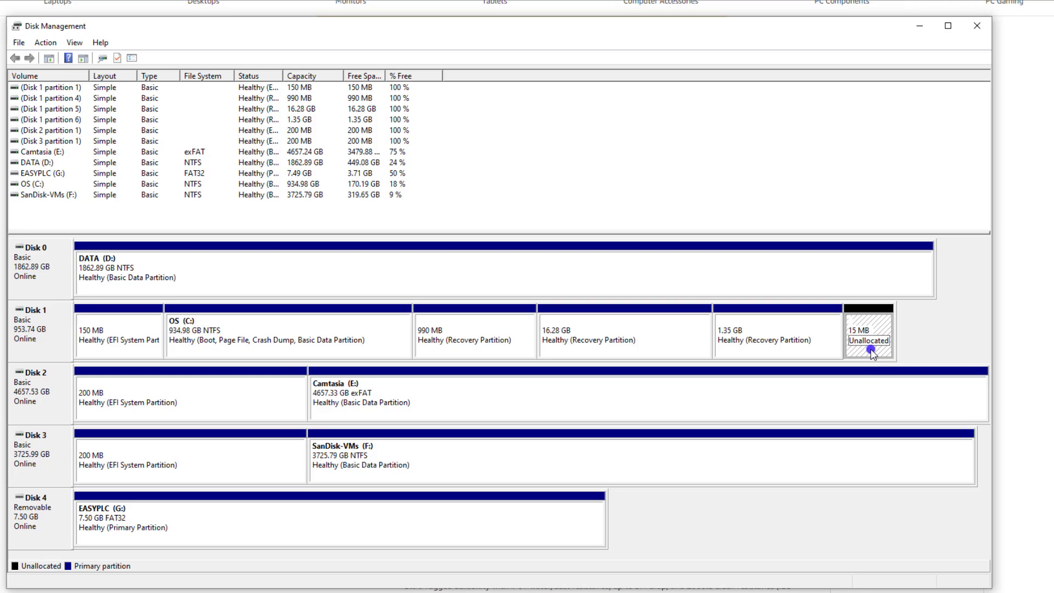
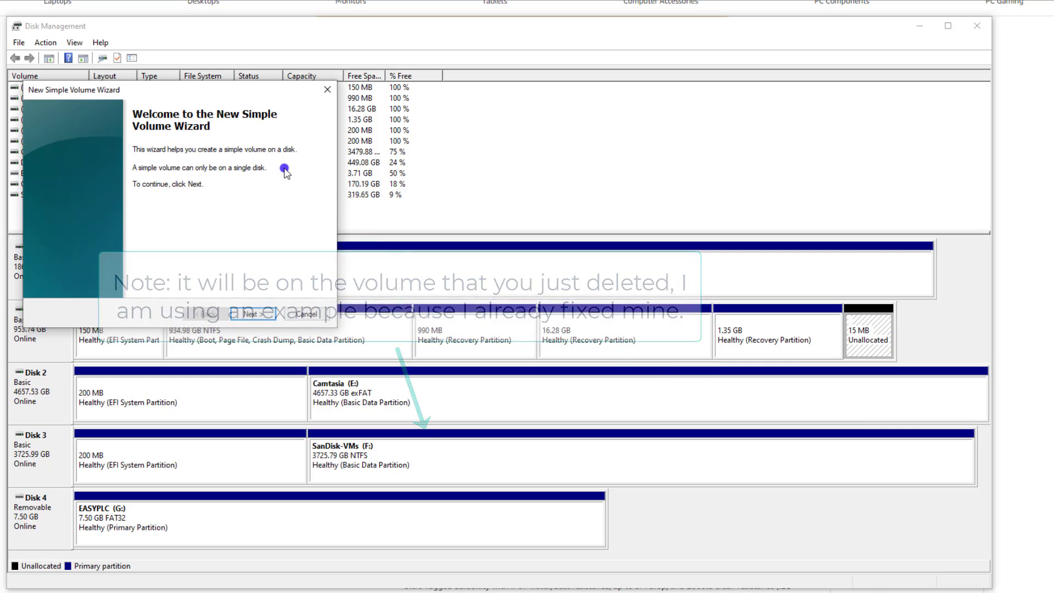
left_click_drag(249, 95, 606, 243)
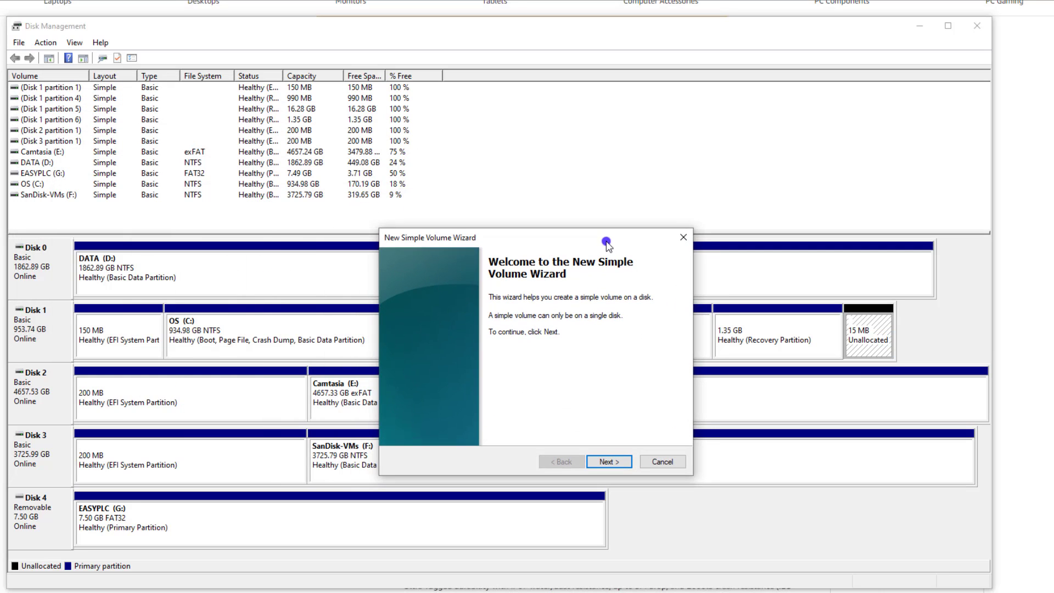
left_click(608, 461)
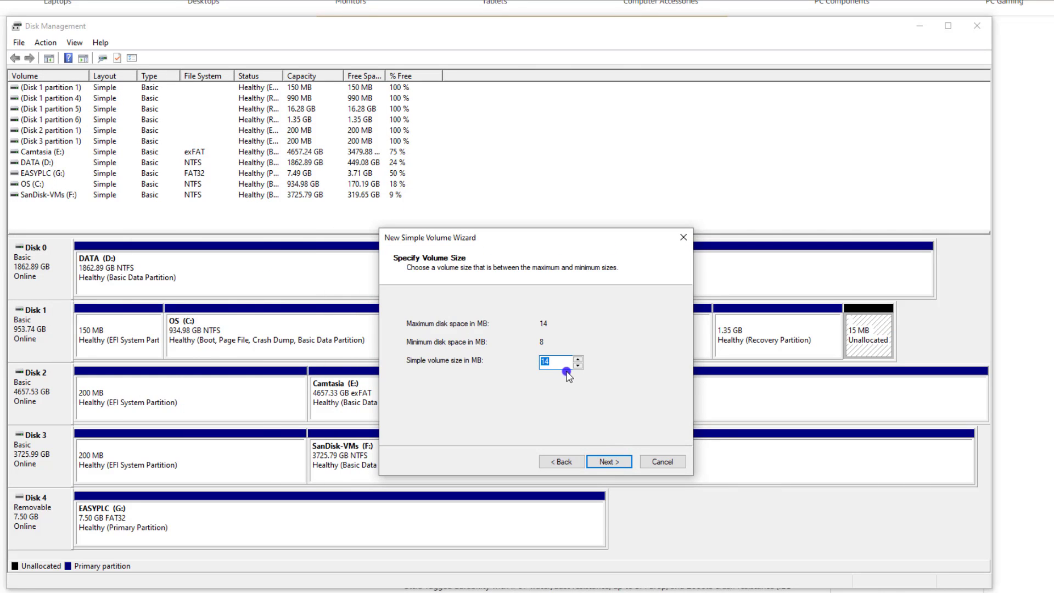
left_click(608, 462)
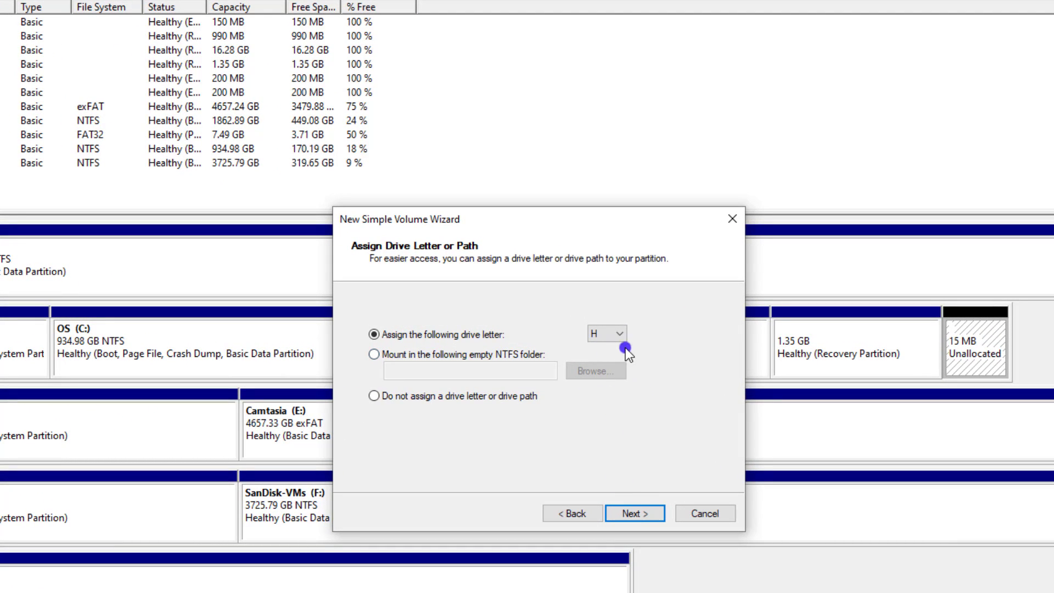
Step: Accept drive letter H for the new volume and choose NTFS as its file system
left_click(635, 513)
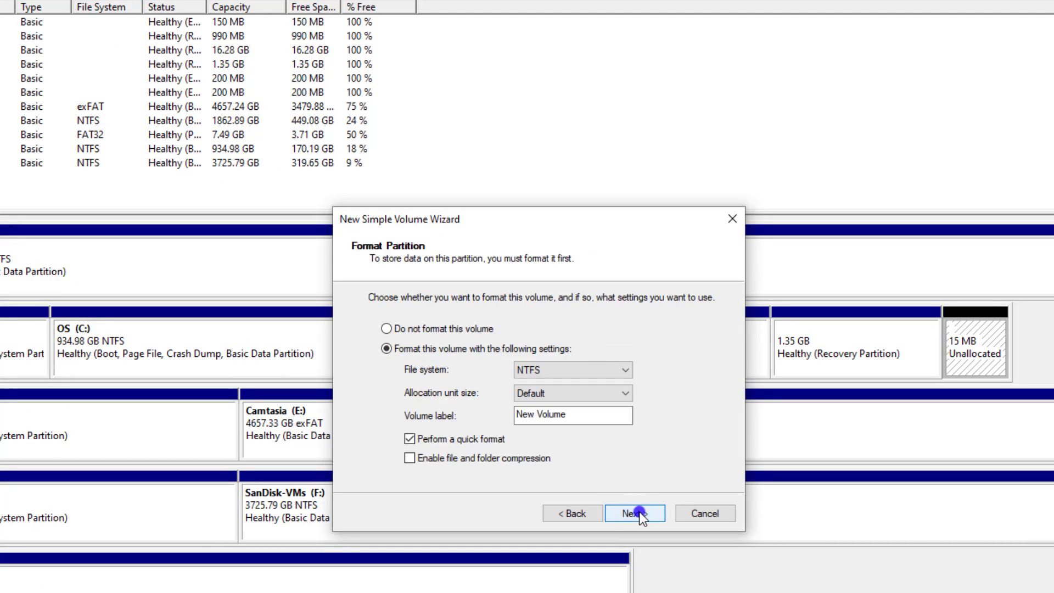
left_click(622, 372)
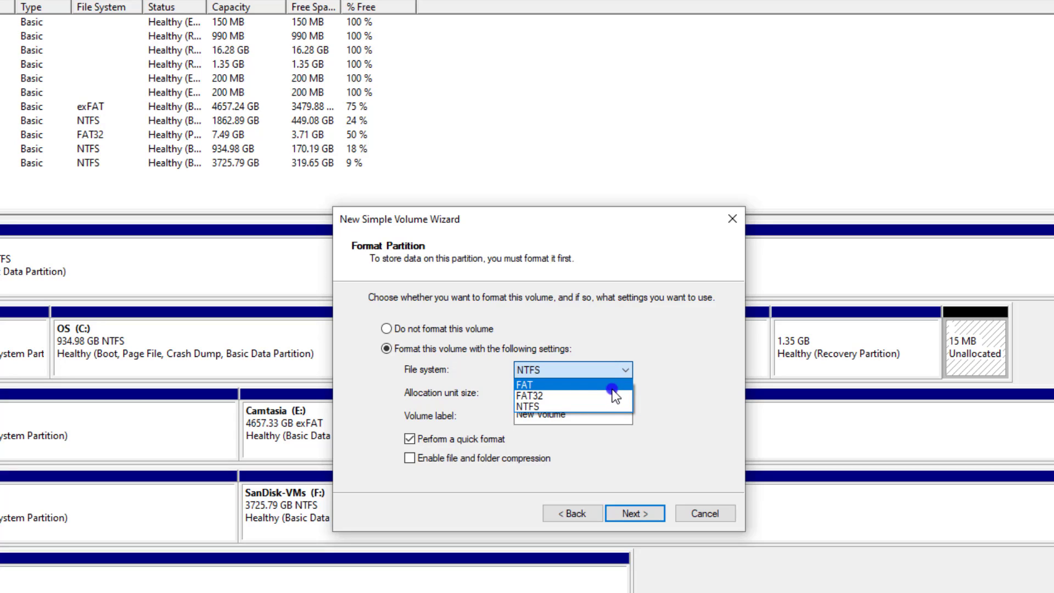
left_click(610, 408)
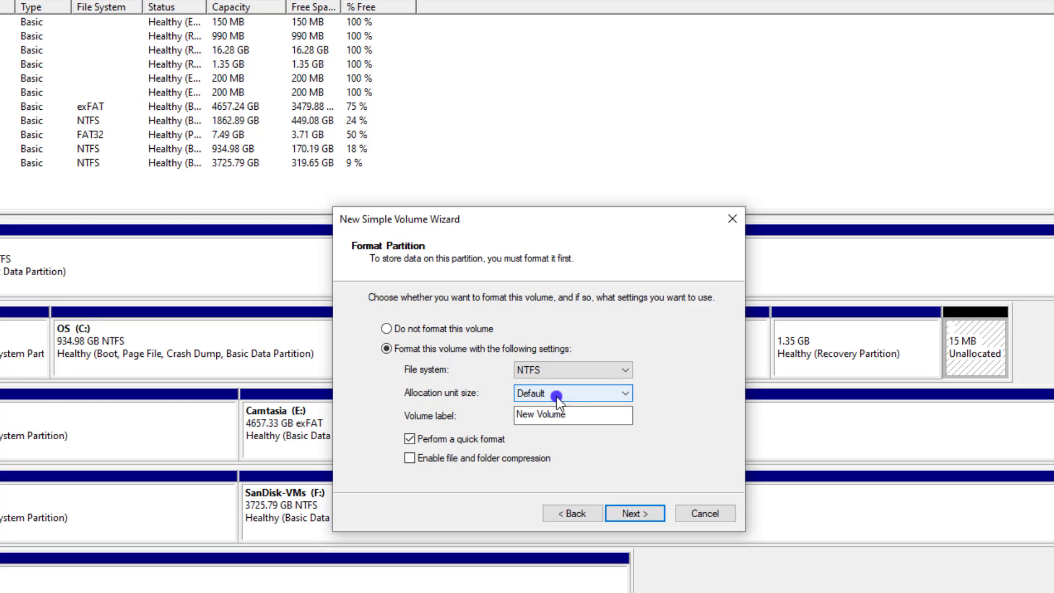
Step: Label the new volume SanDisk-VMS, continue to the wizard's summary, and cancel the wizard without creating the volume
left_click_drag(588, 416, 503, 412)
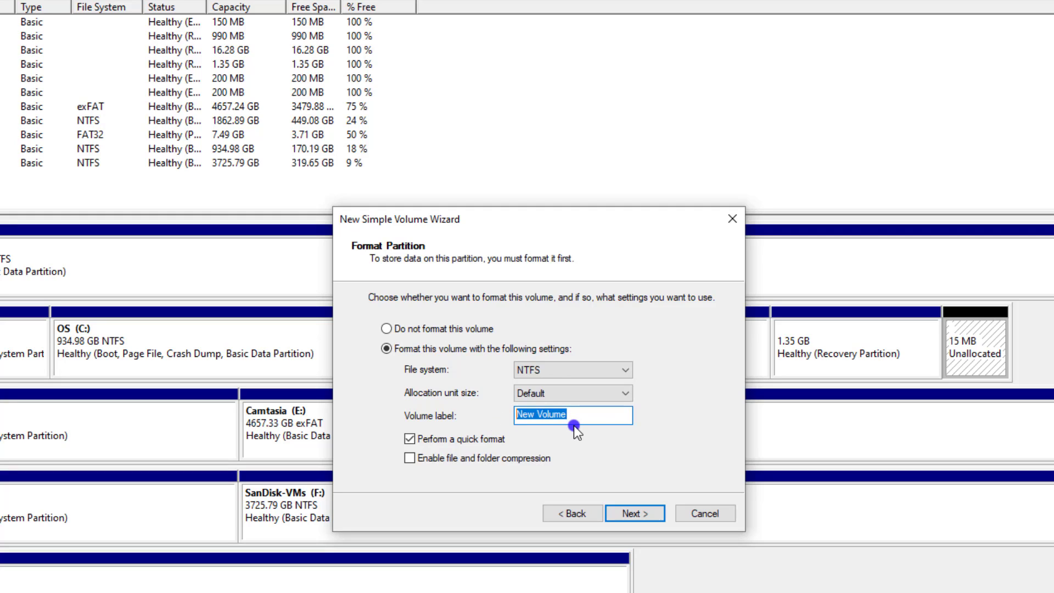
type("San")
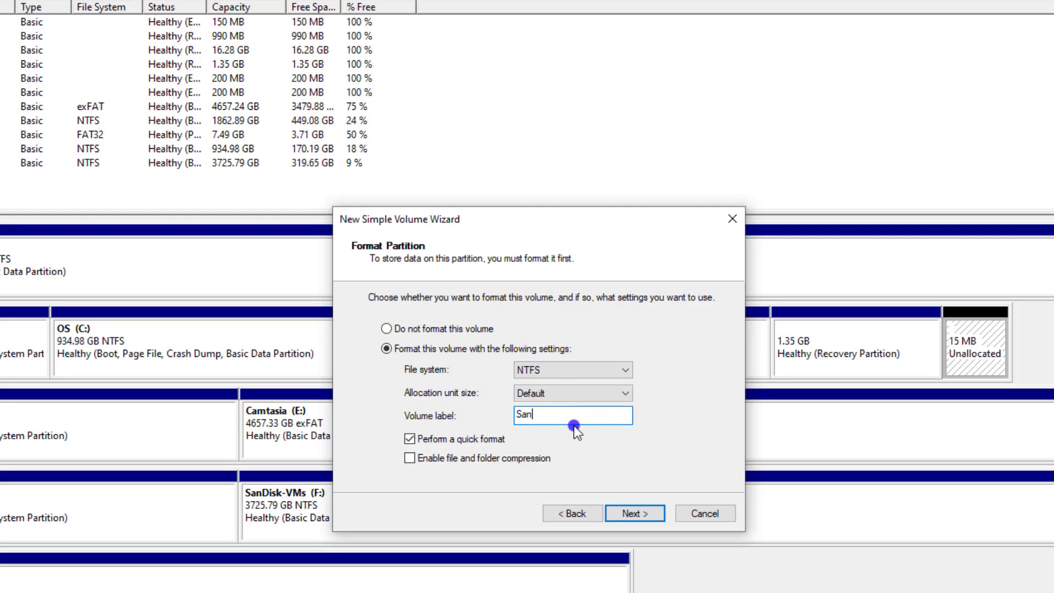
type("Disk-VMS")
left_click(627, 514)
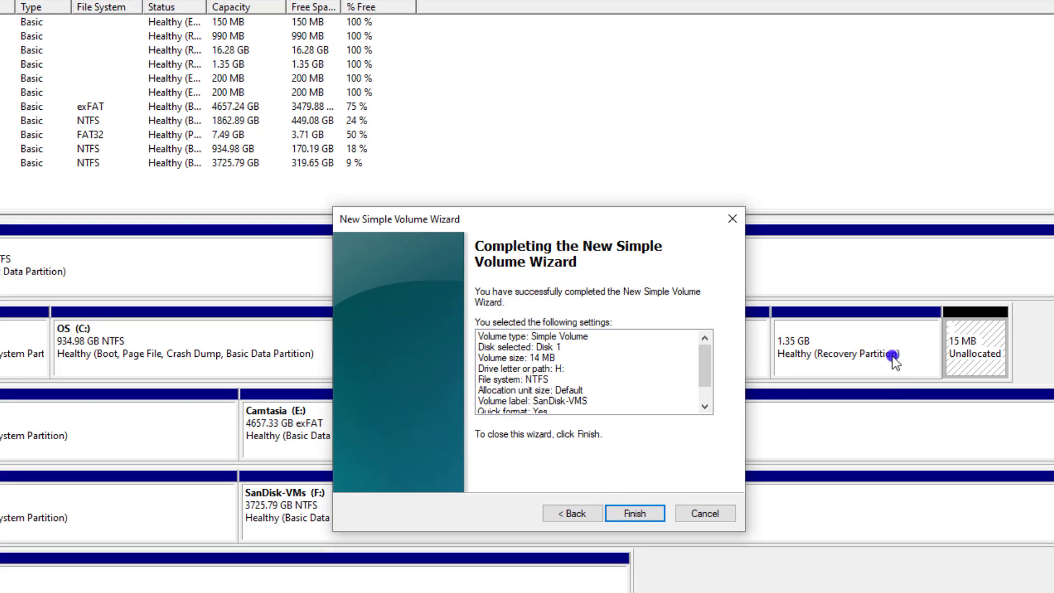
left_click(710, 515)
left_click(965, 345)
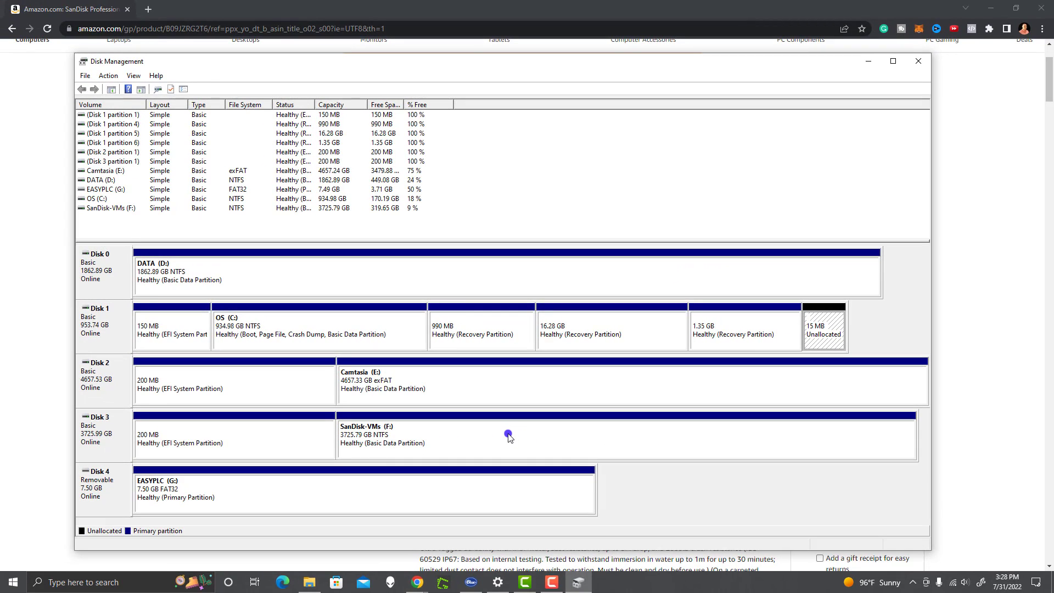
Step: Select the SanDisk-VMs (F:) partition on Disk 3, switch briefly to File Explorer, and return to Disk Management
left_click(503, 439)
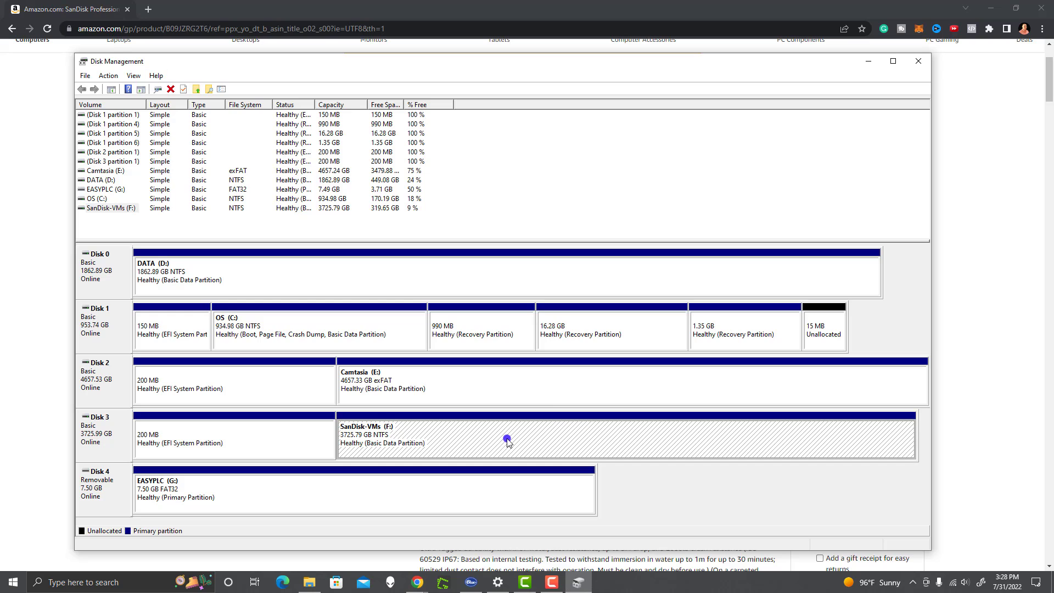
left_click(310, 586)
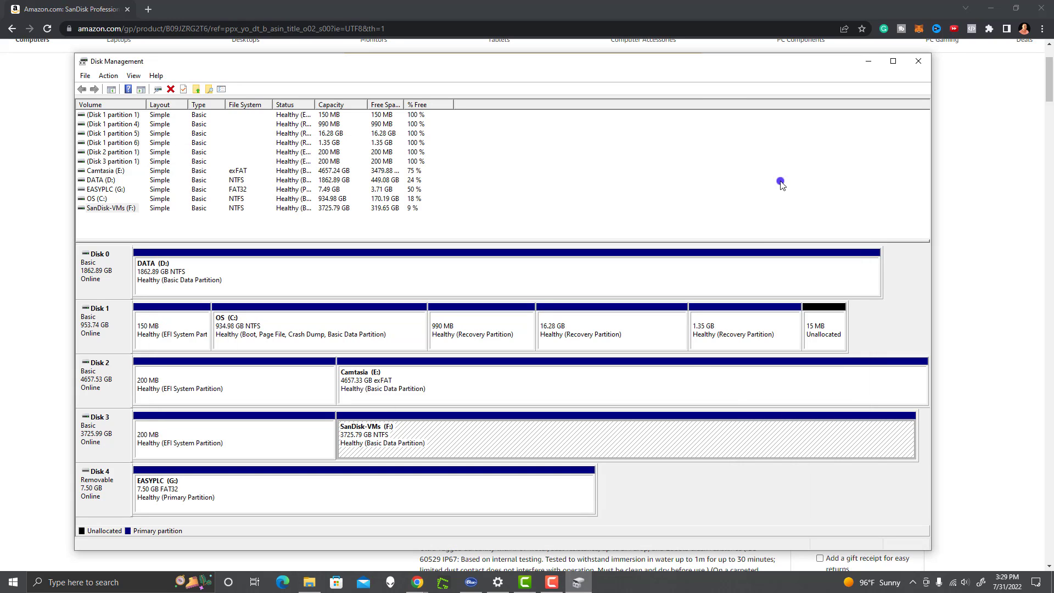
left_click(797, 153)
Step: Review the commands for the SanDisk-VMs (F:) volume, including Delete Volume, and inspect Disk 1's unallocated space without applying any change
right_click(555, 438)
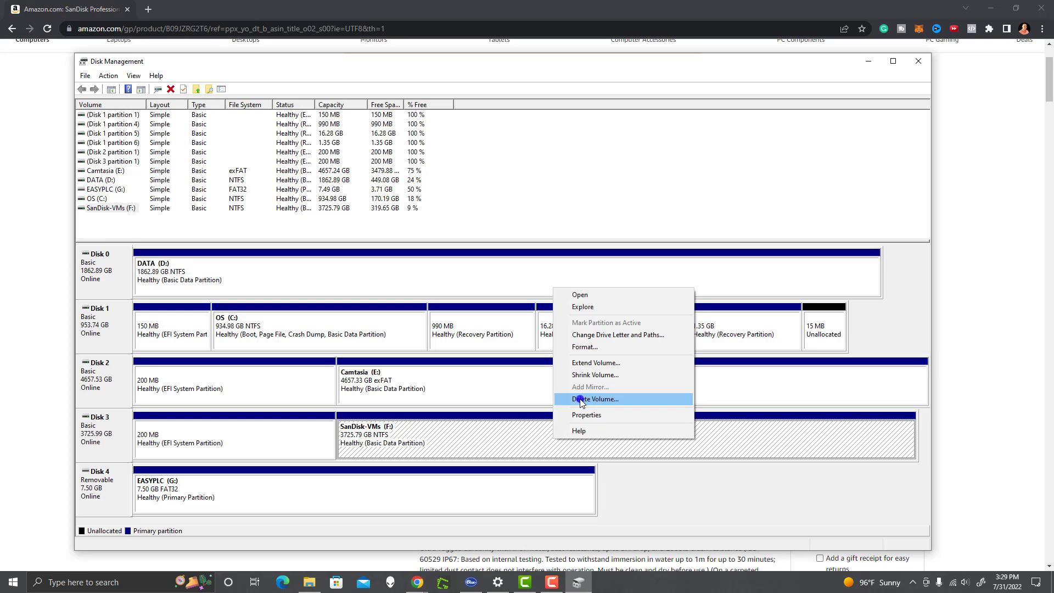
left_click(826, 345)
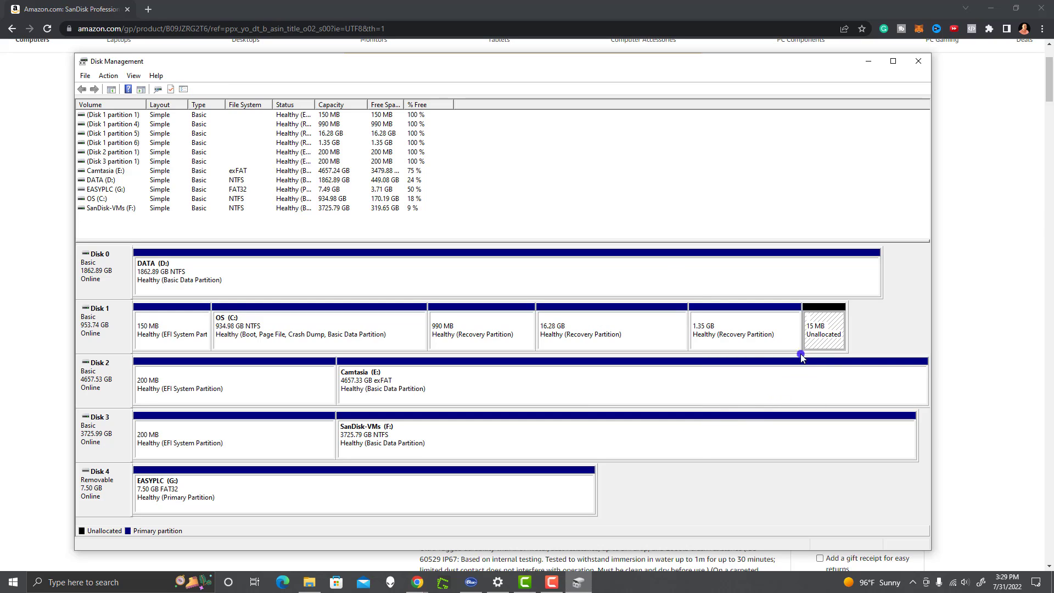
left_click(680, 436)
right_click(679, 435)
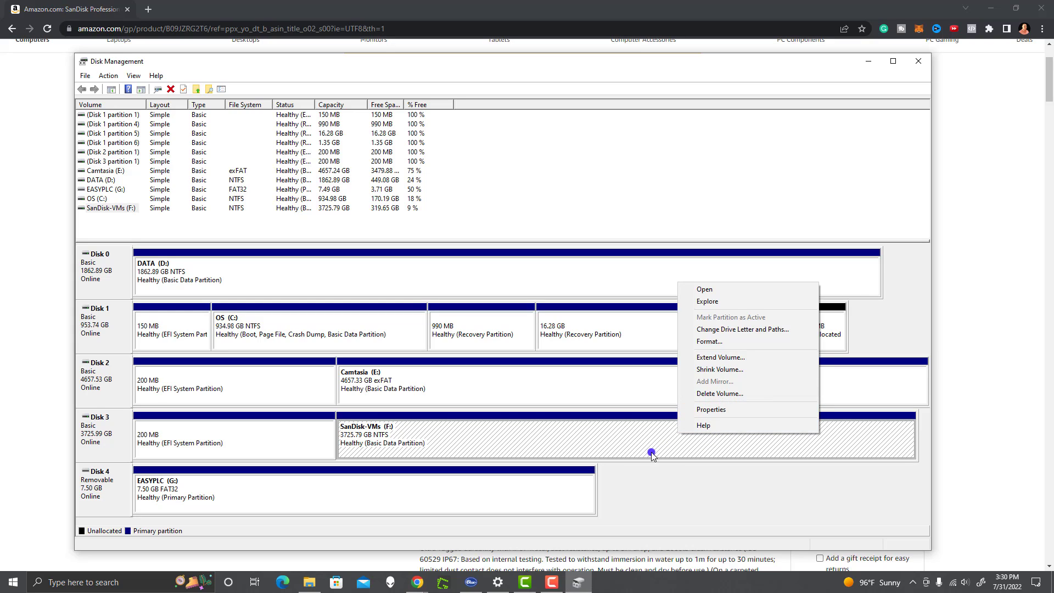
left_click(679, 489)
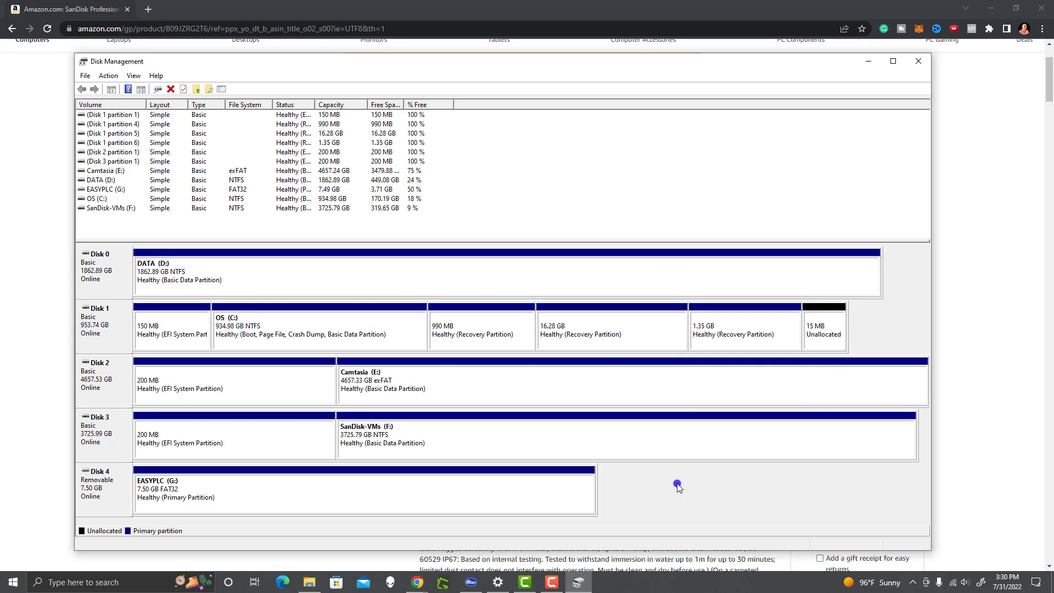
right_click(641, 436)
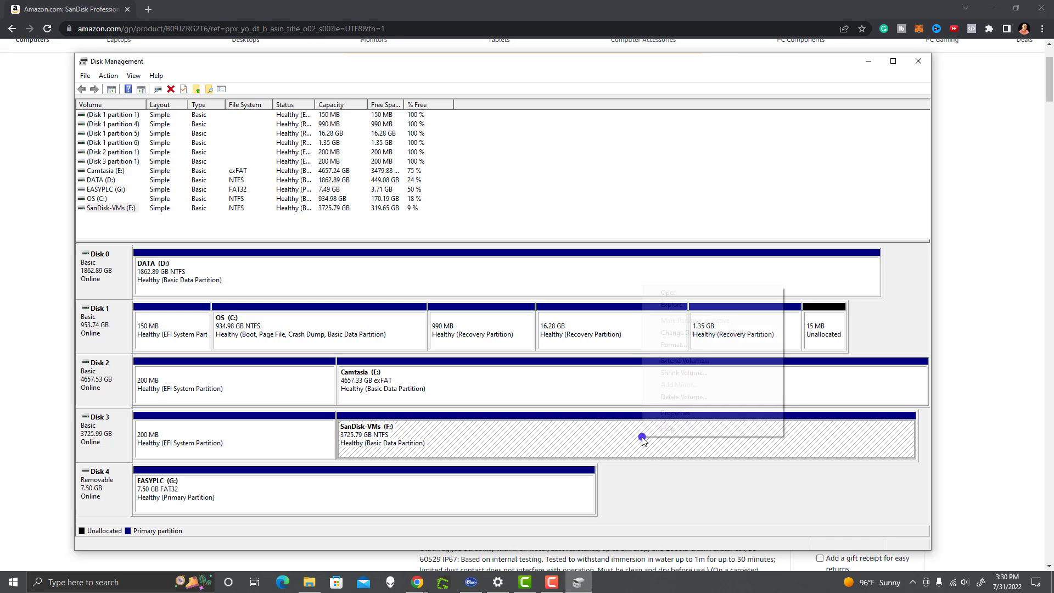
left_click(714, 493)
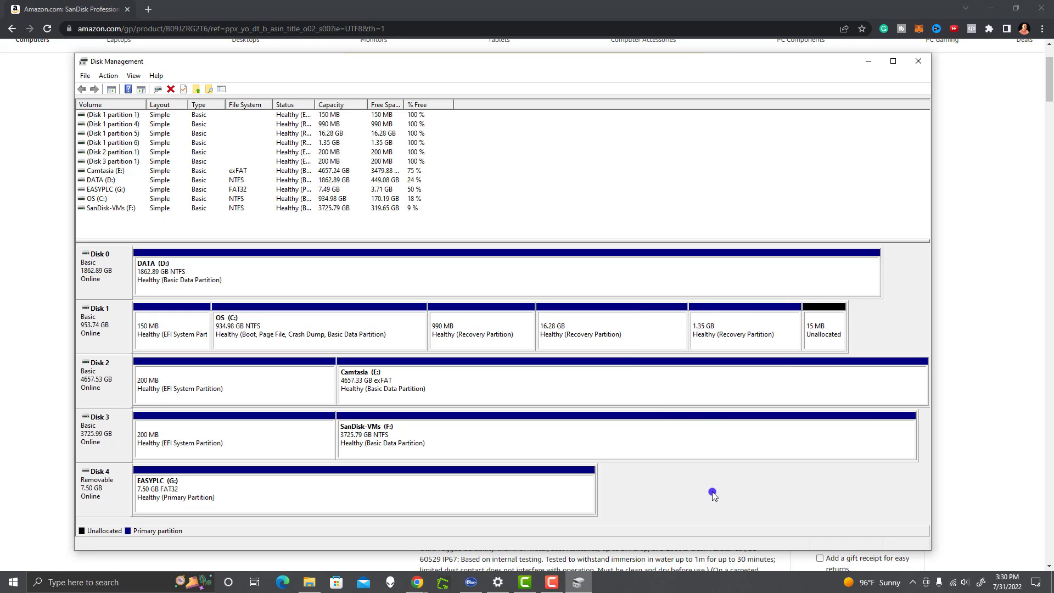